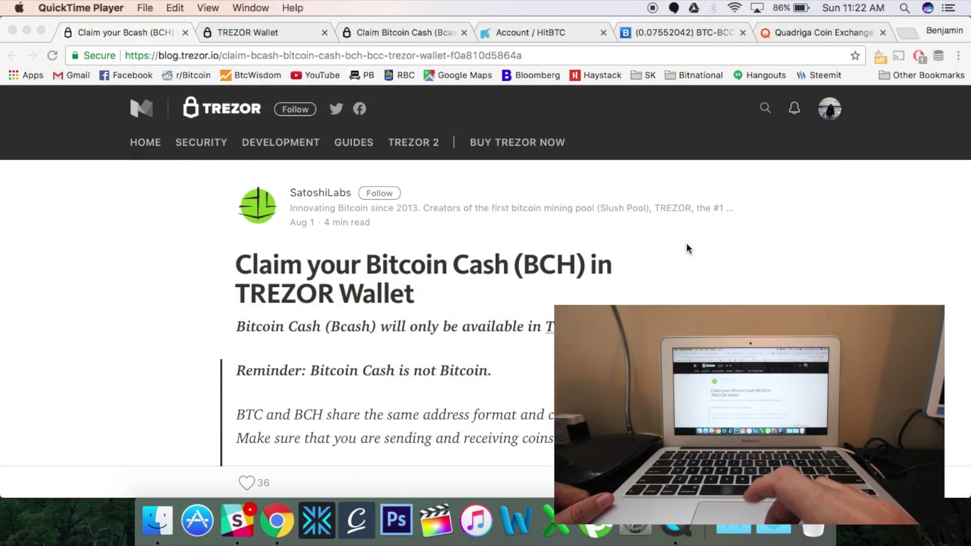
scroll(693, 250, down, 10)
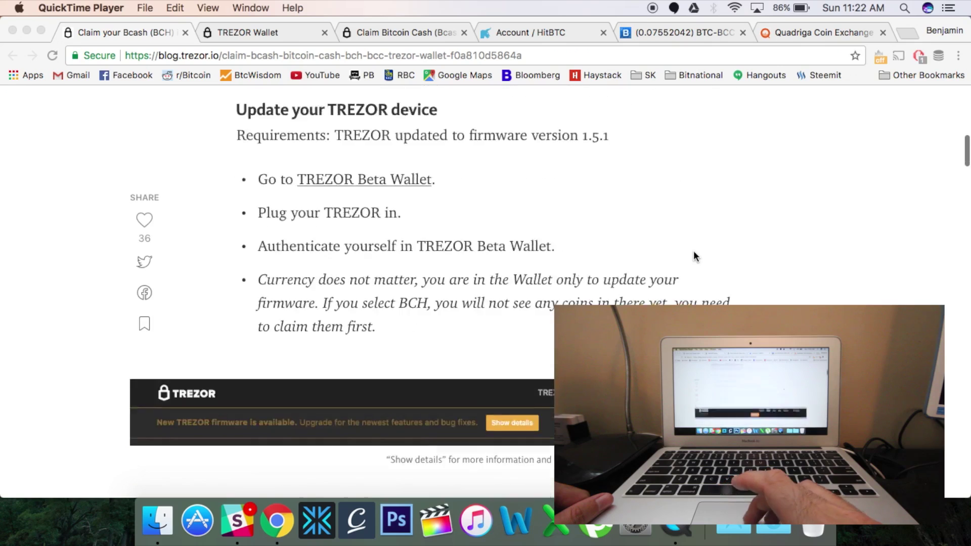
scroll(693, 250, down, 15)
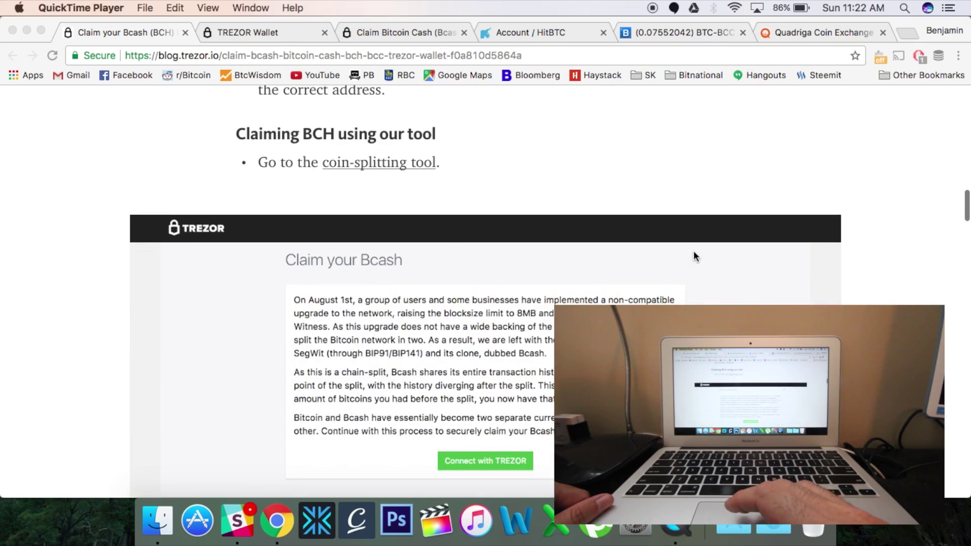
scroll(694, 250, down, 5)
scroll(694, 250, up, 20)
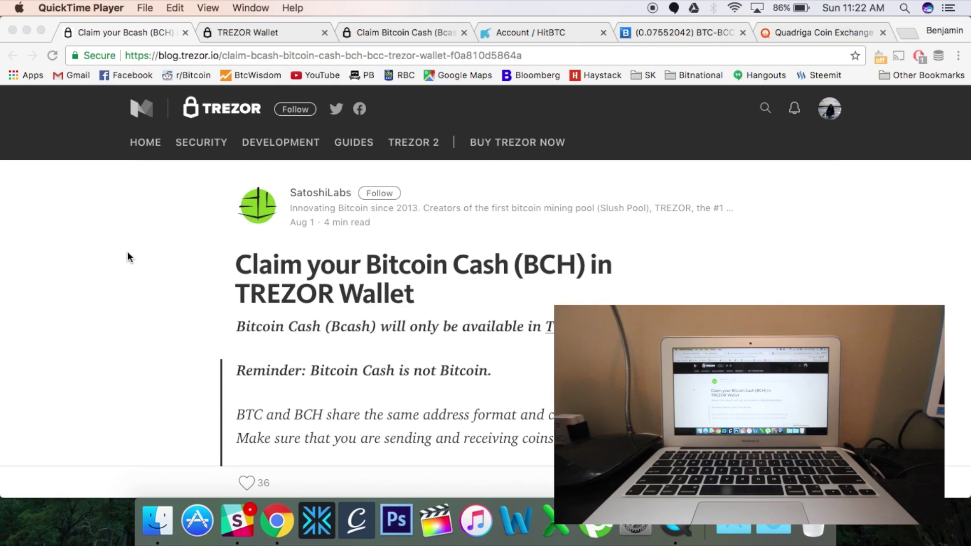
click(235, 35)
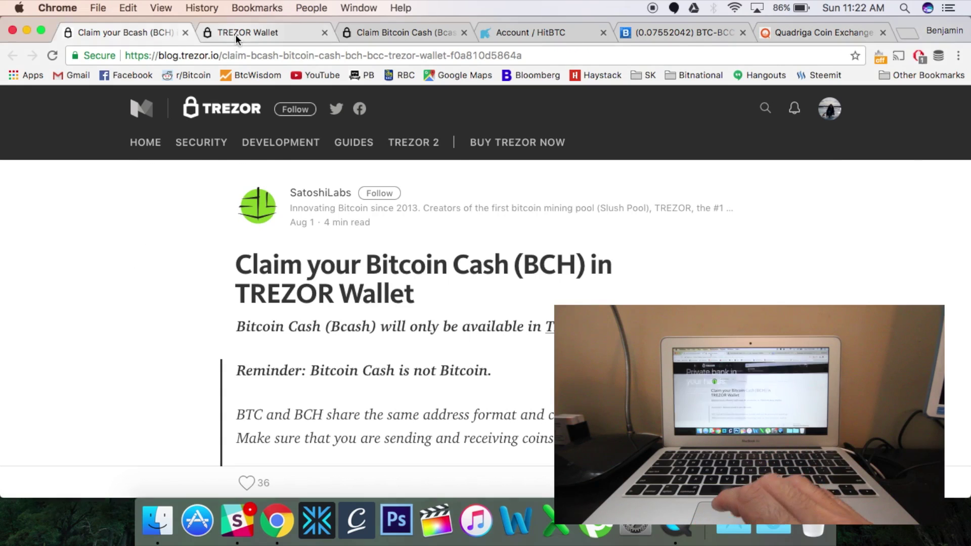
click(235, 34)
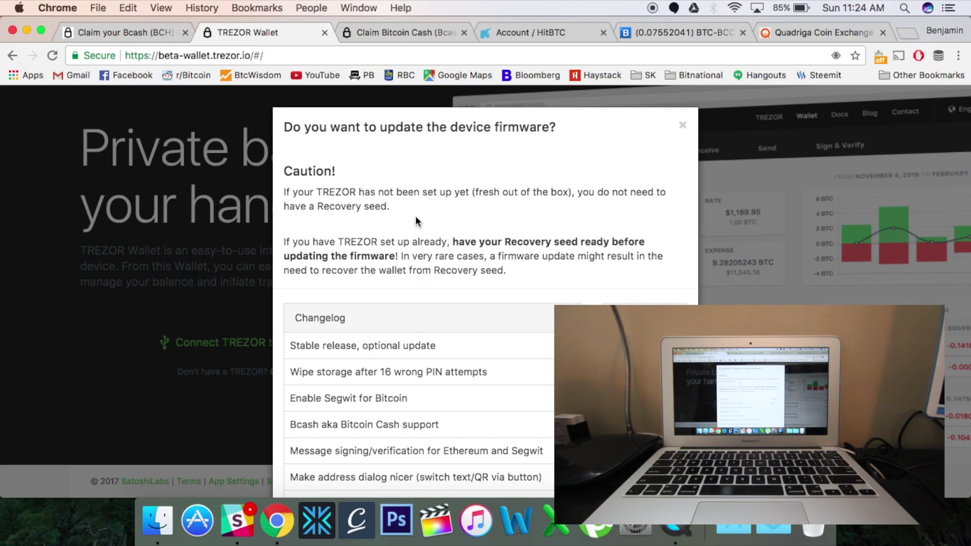
Step: Scroll down through the firmware update changelog and back up
scroll(415, 220, down, 3)
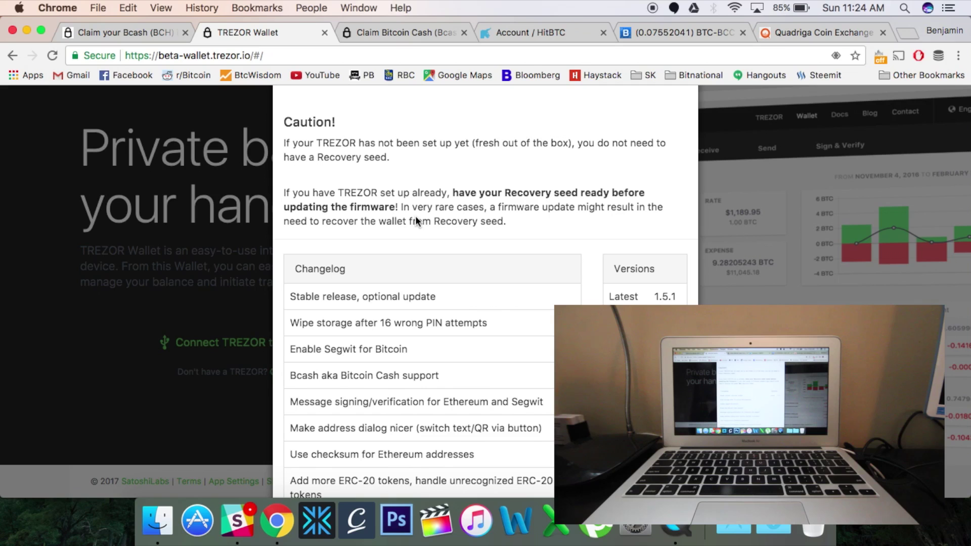
scroll(415, 215, down, 8)
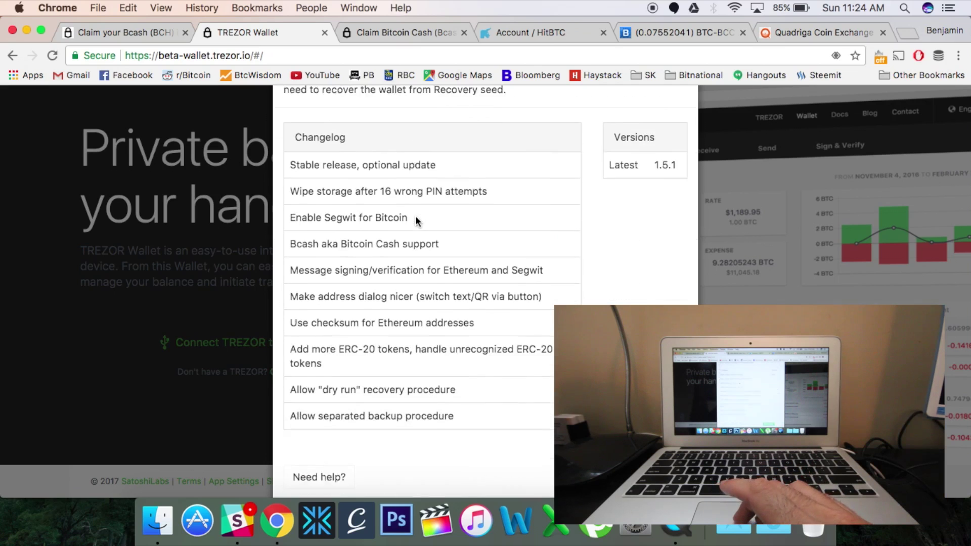
scroll(416, 220, down, 2)
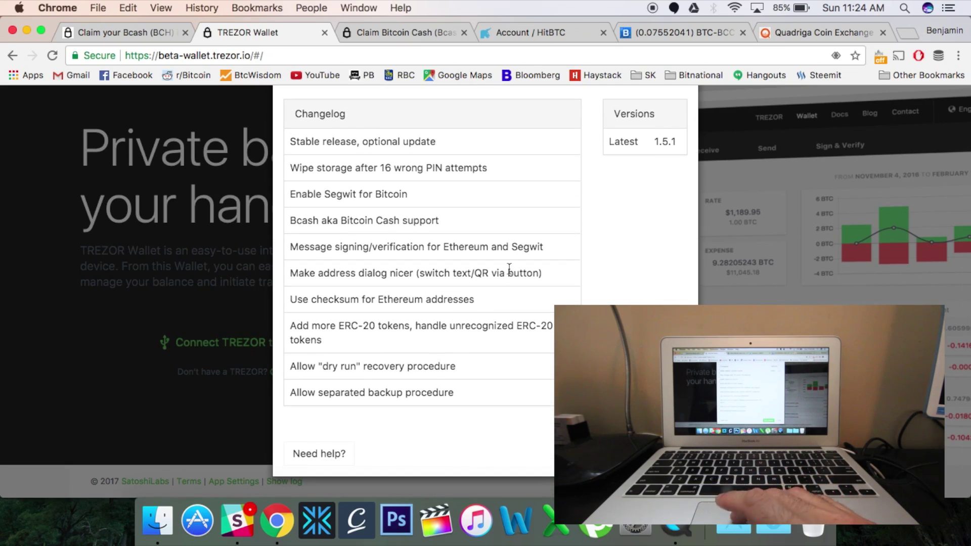
scroll(509, 267, up, 10)
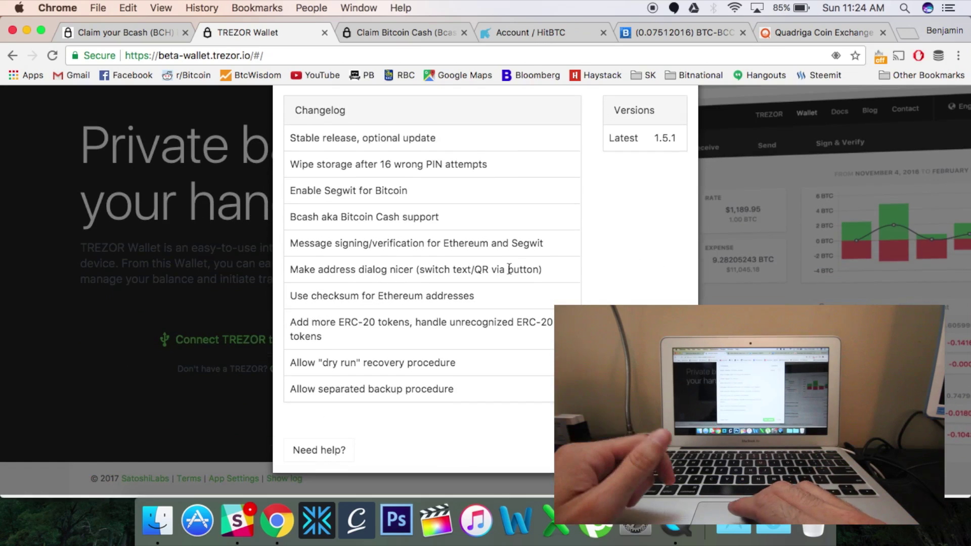
scroll(509, 268, up, 1)
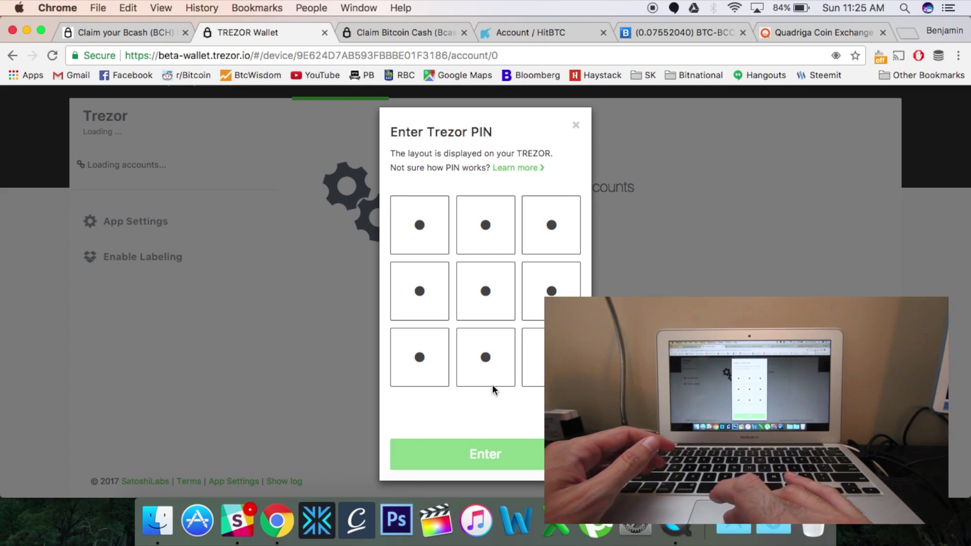
Step: Enter the four-digit device PIN on the scrambled keypad and confirm it
click(486, 371)
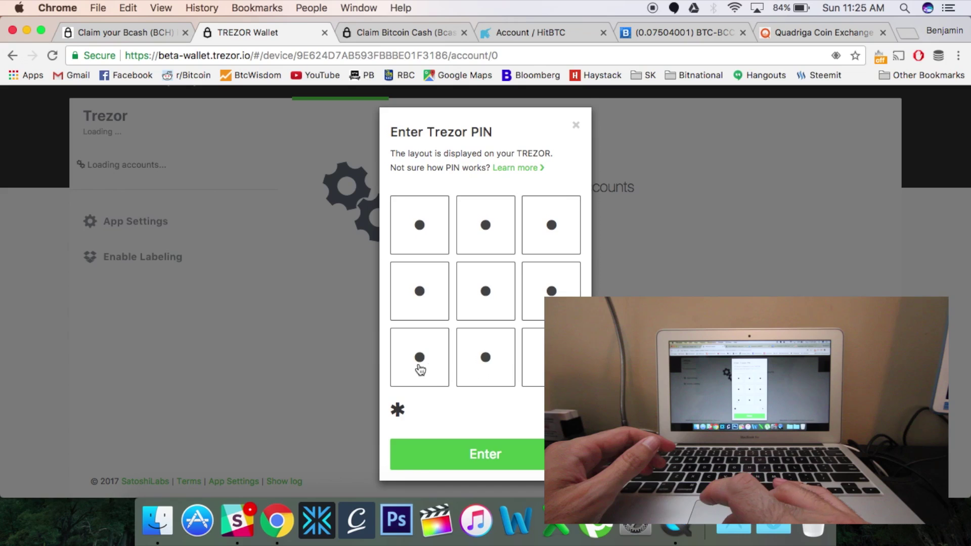
click(420, 363)
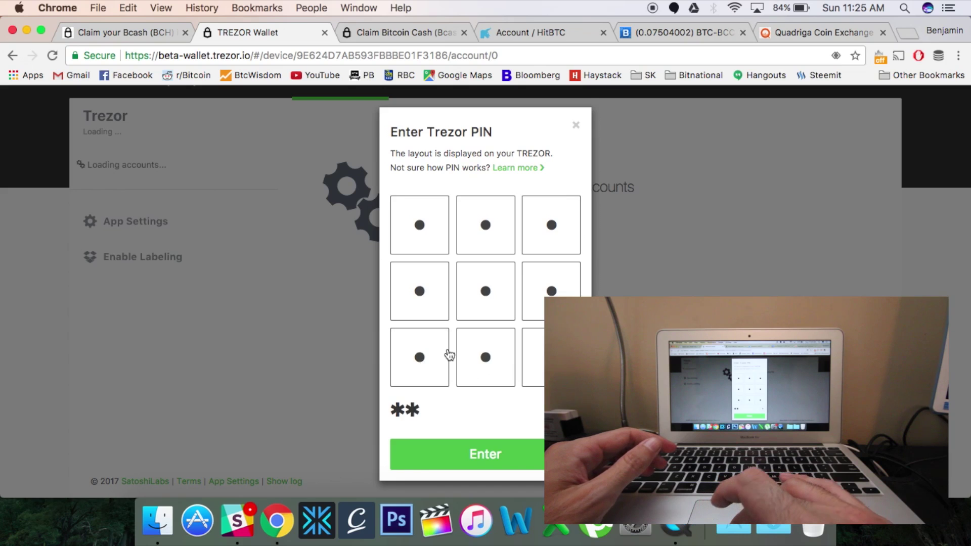
click(553, 286)
click(486, 222)
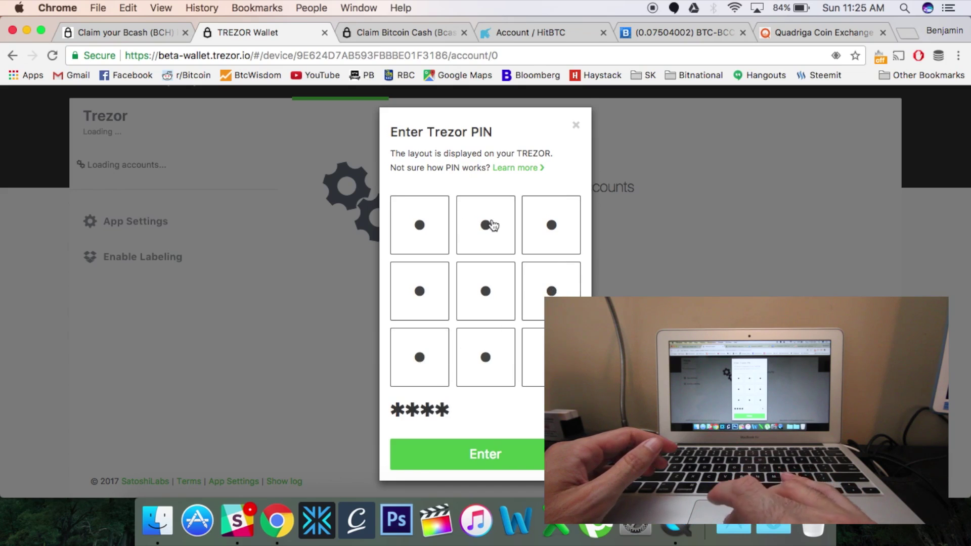
click(470, 453)
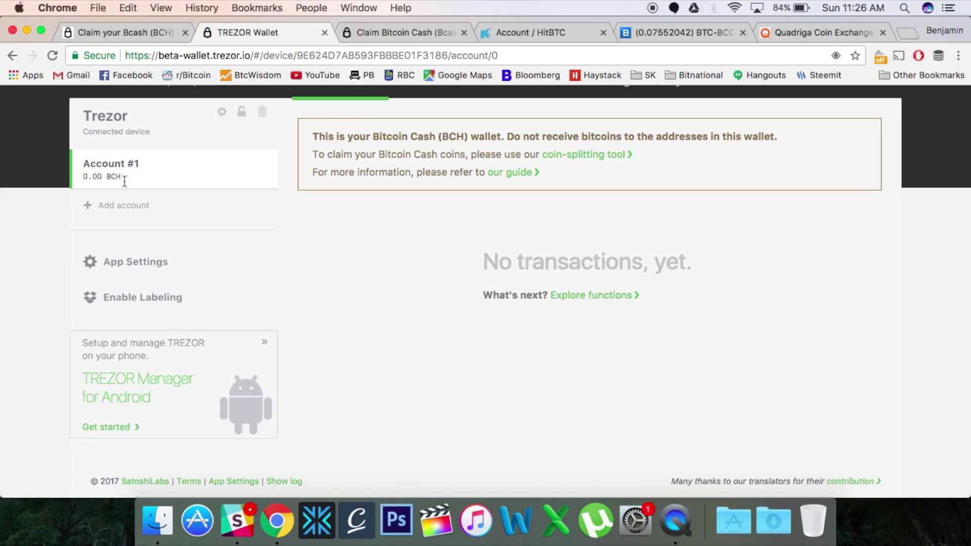
Step: Keep Bitcoin Cash (BCH) selected in the coin list
scroll(218, 222, up, 3)
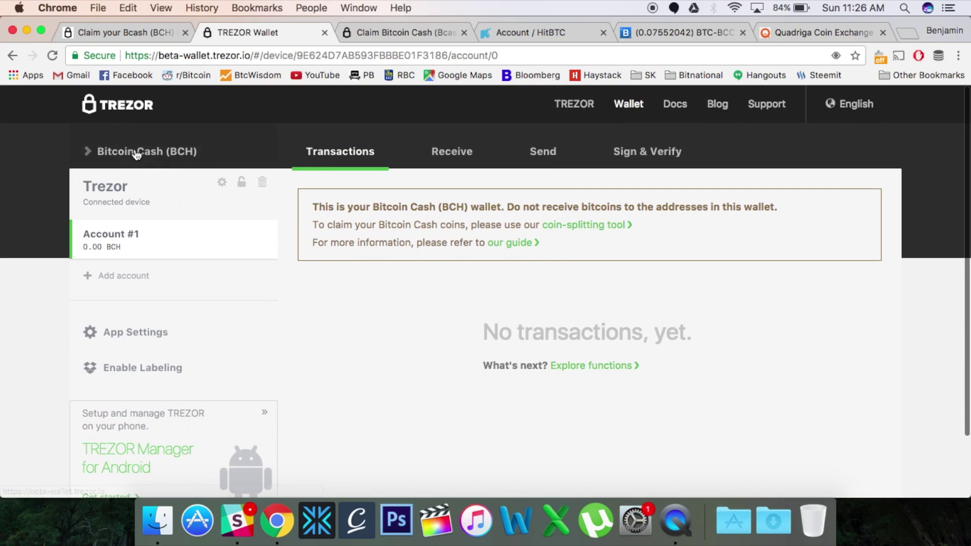
click(180, 150)
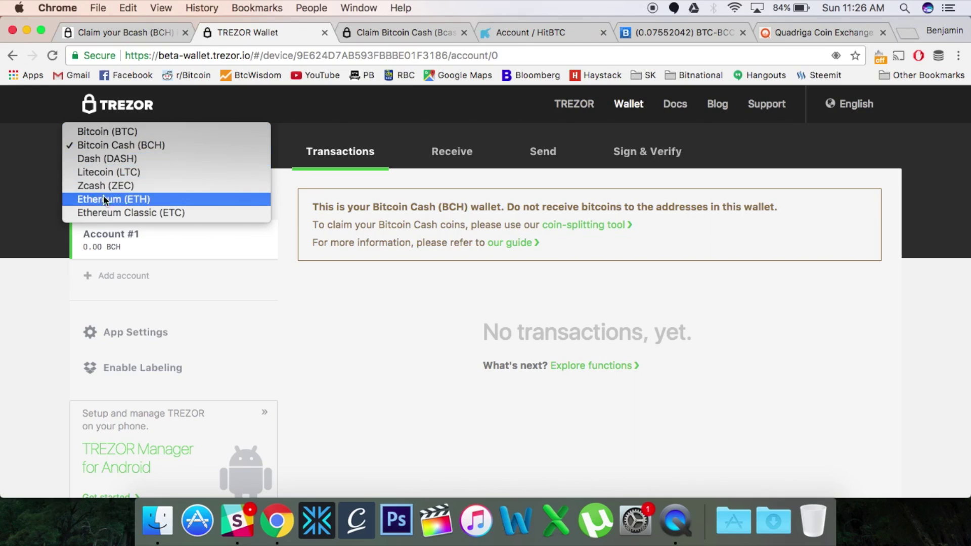
click(119, 143)
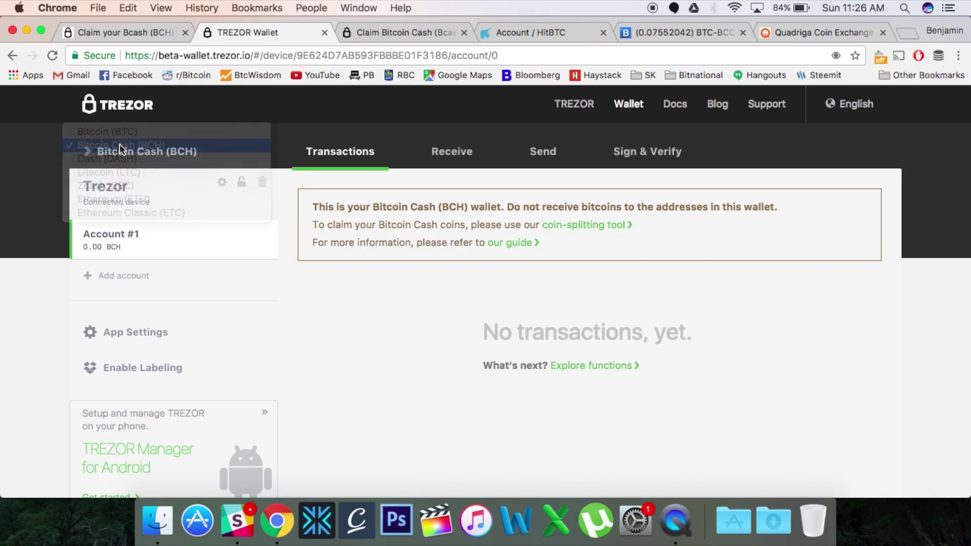
Step: Switch to the Claim Bitcoin Cash (Bcash) page
scroll(187, 266, down, 3)
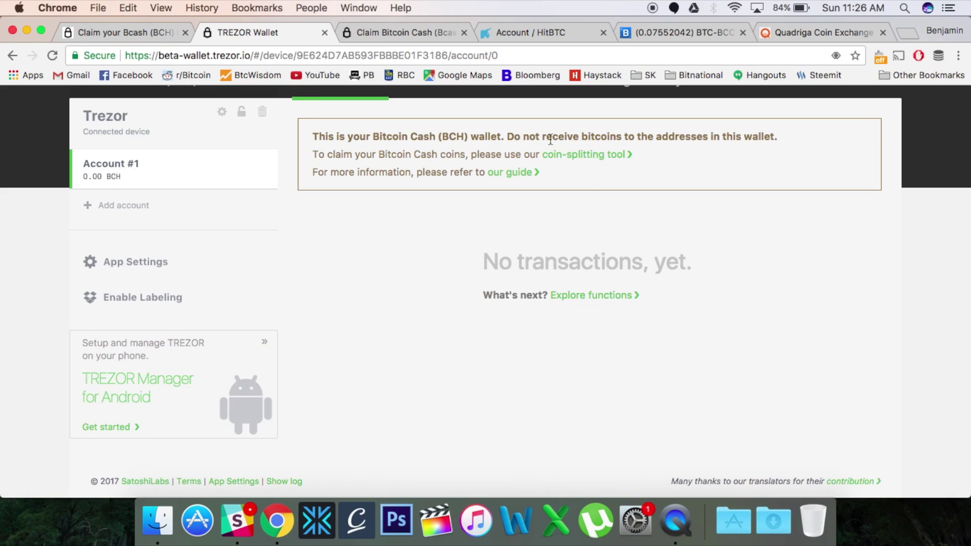
scroll(470, 205, up, 3)
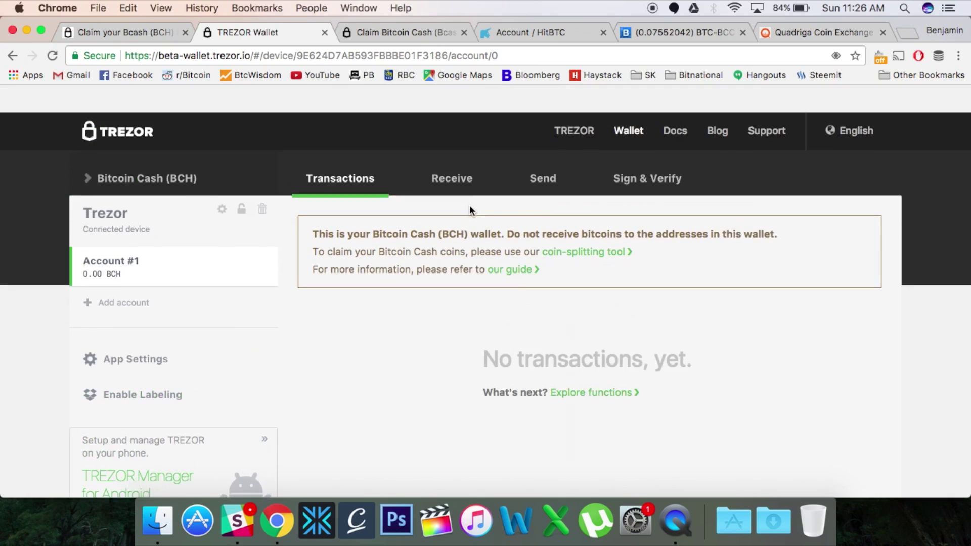
click(390, 33)
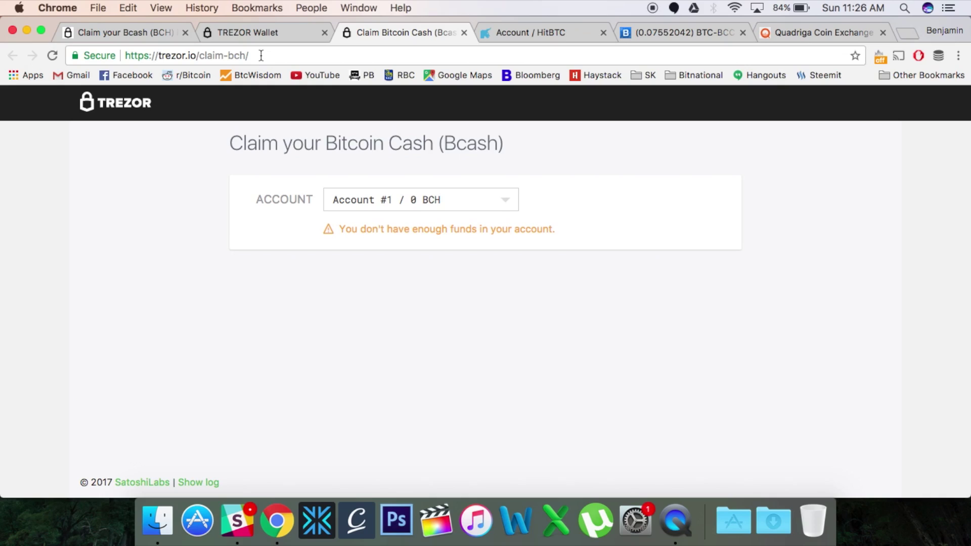
Step: Leave Account #1 chosen in the claim tool's account list and return to TREZOR Wallet
click(470, 202)
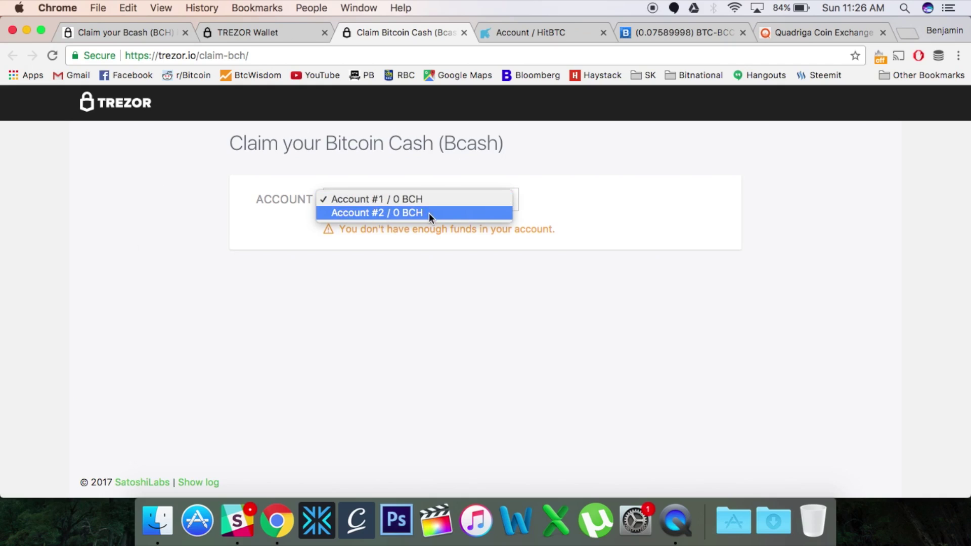
click(567, 254)
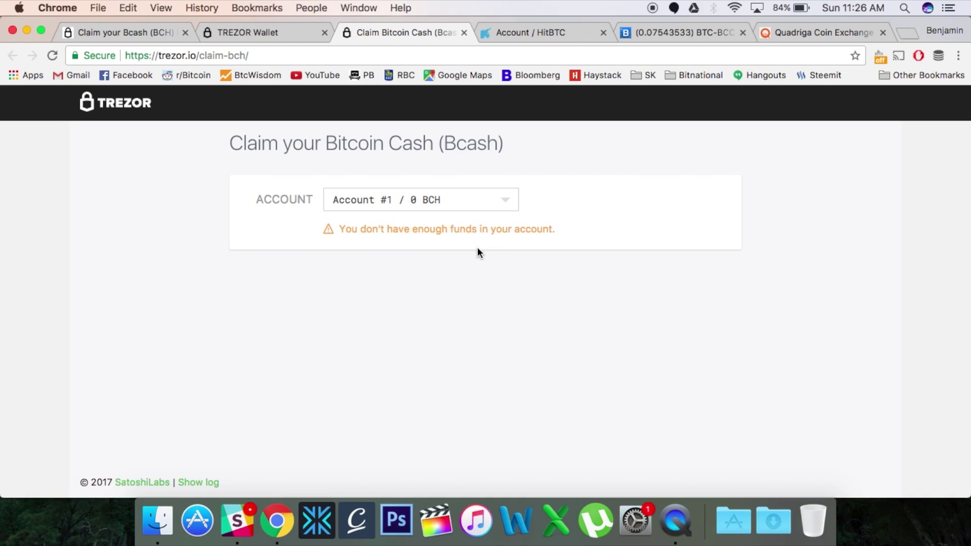
click(254, 35)
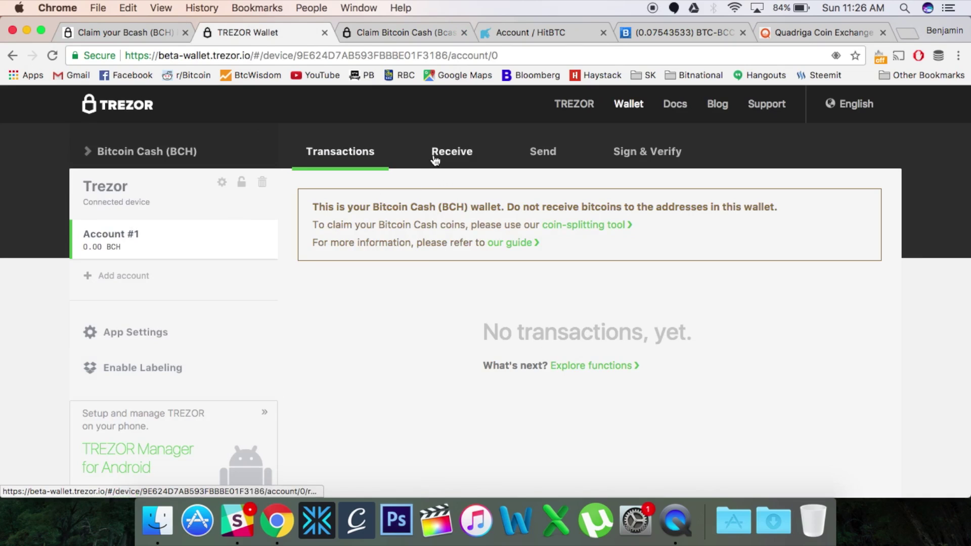
click(552, 159)
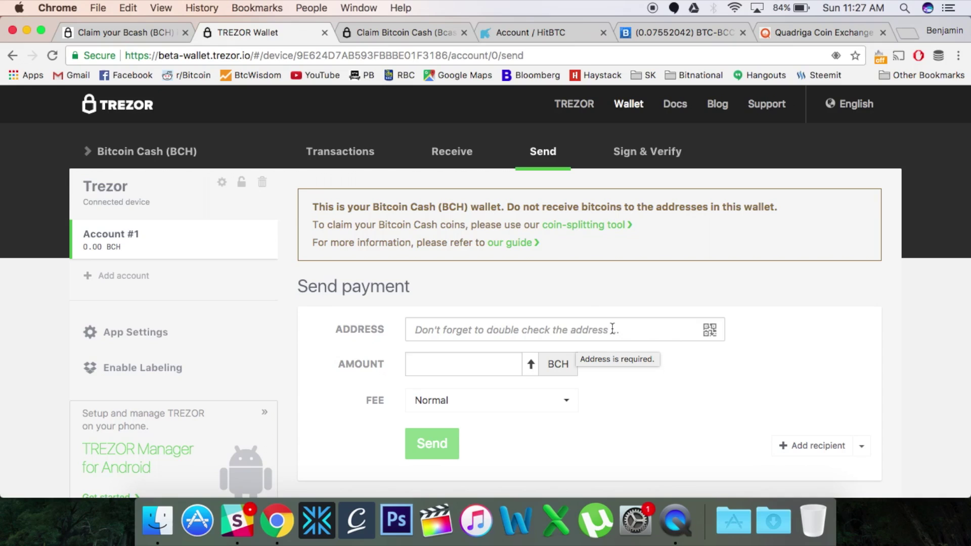
click(709, 331)
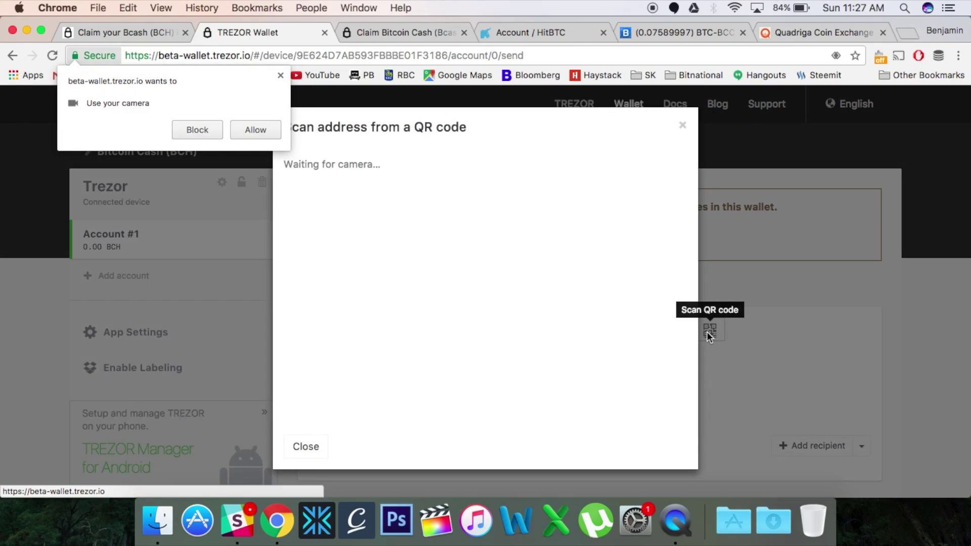
click(239, 134)
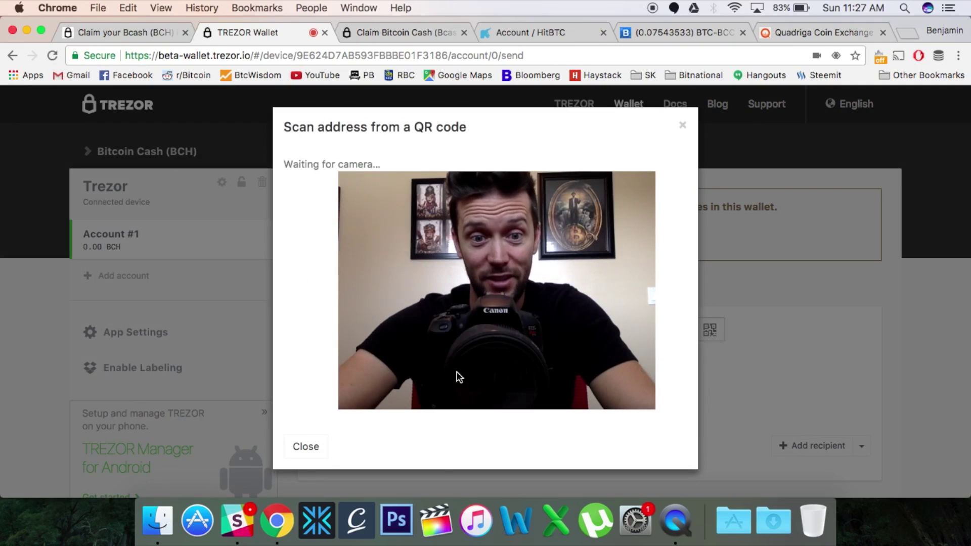
click(309, 447)
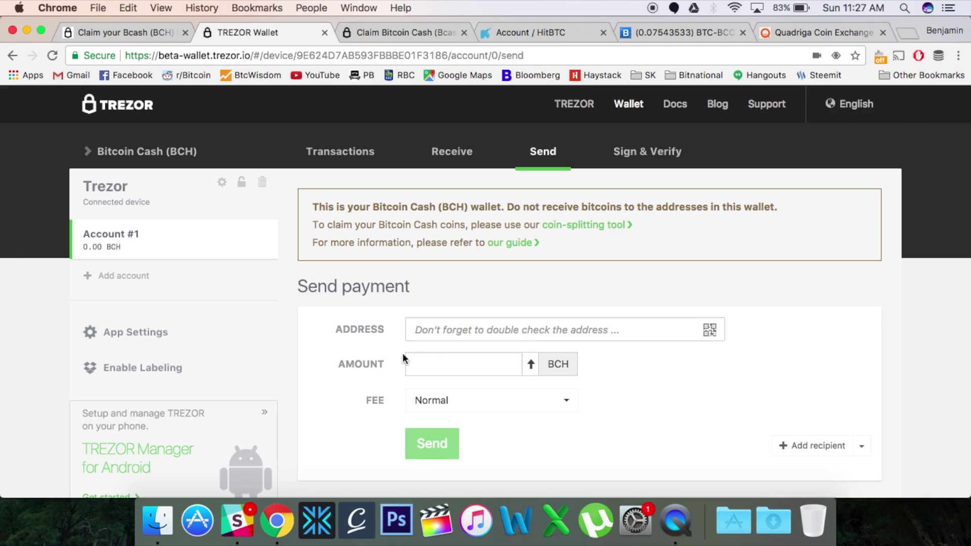
click(453, 364)
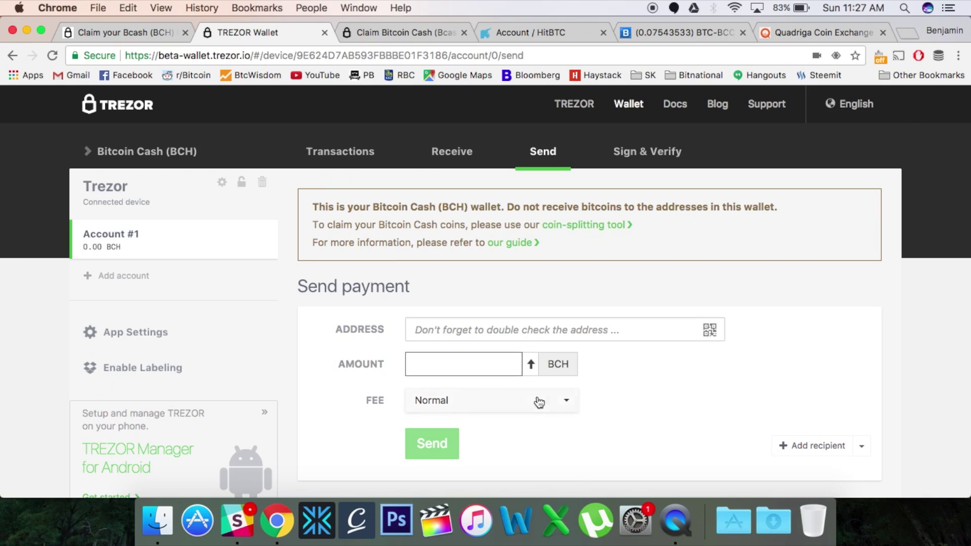
click(559, 401)
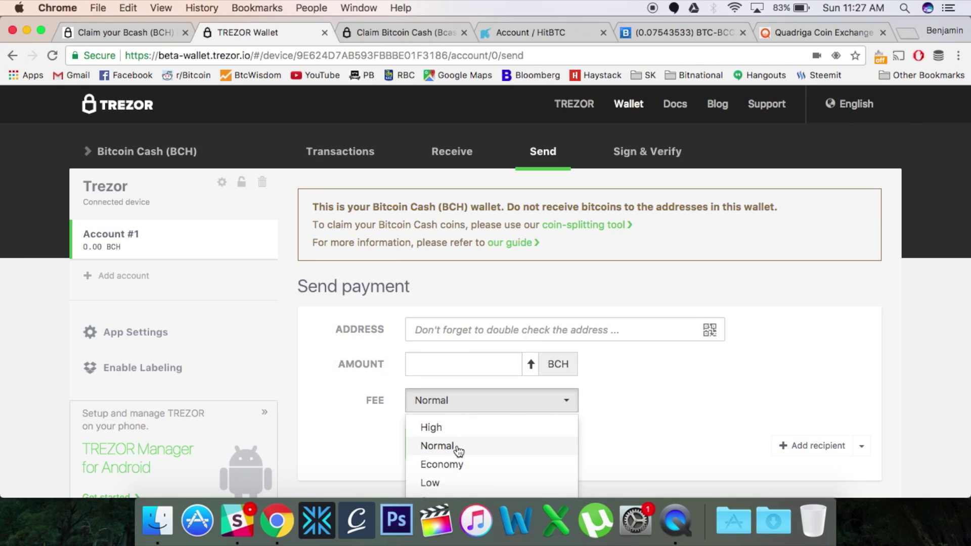
click(761, 381)
scroll(761, 381, down, 3)
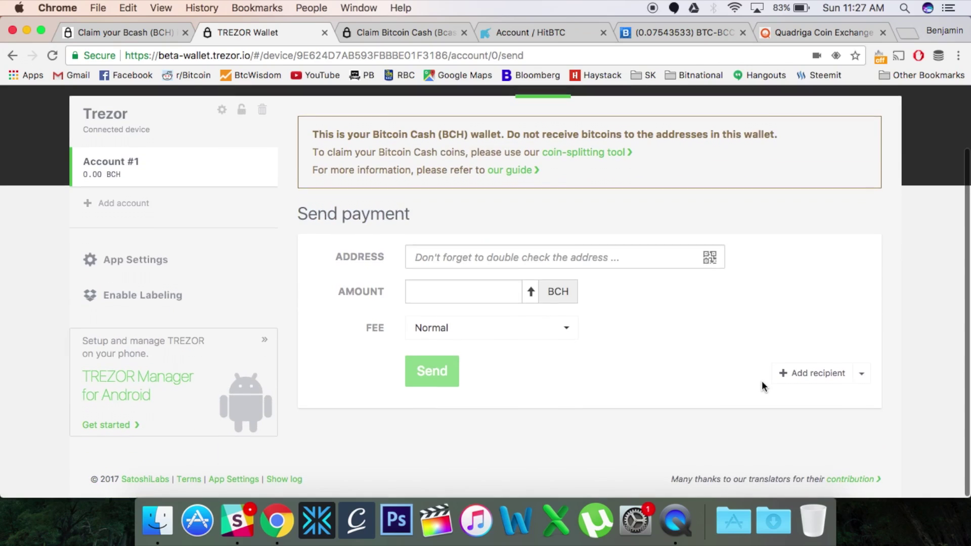
click(570, 331)
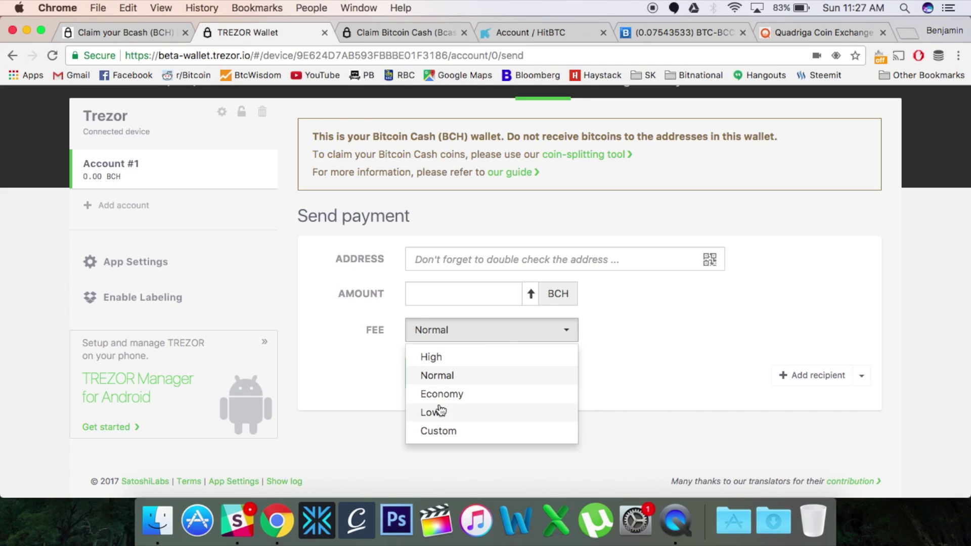
click(683, 359)
scroll(659, 338, up, 3)
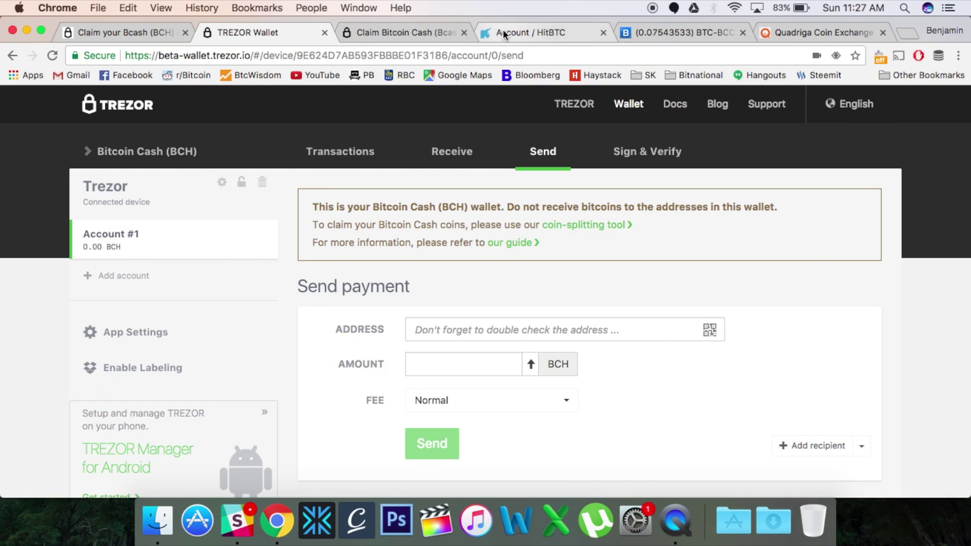
Step: Copy HitBTC's BCC deposit address from its Fund panel and return to the TREZOR send form
click(545, 31)
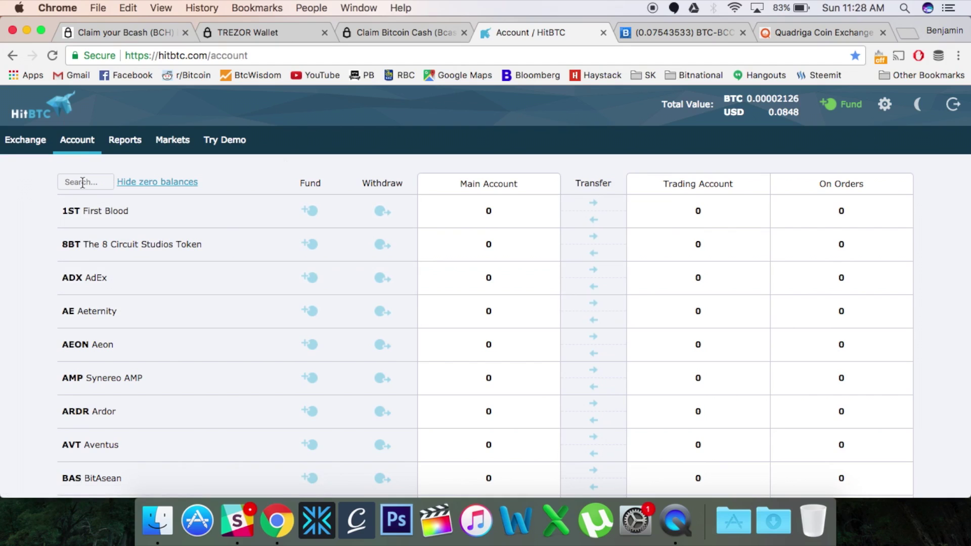
scroll(25, 344, down, 5)
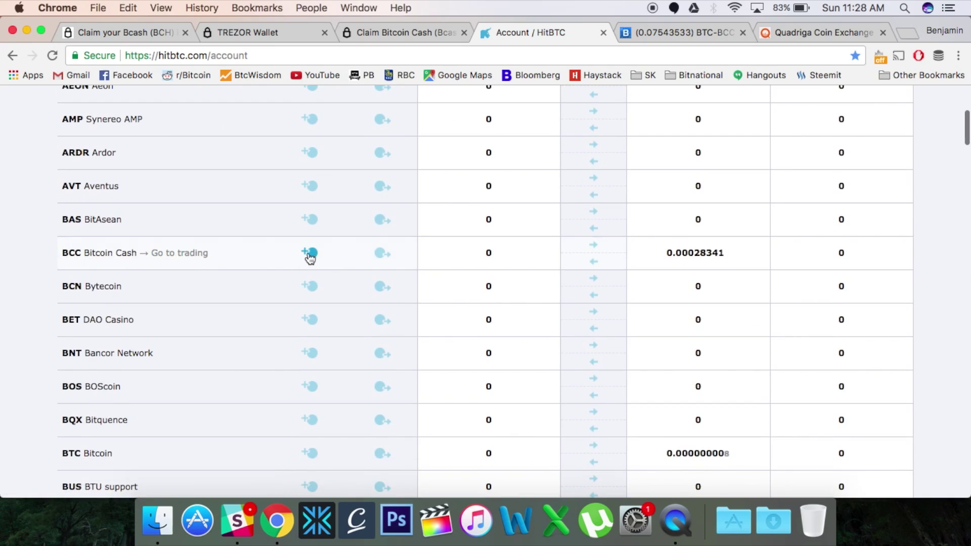
click(310, 254)
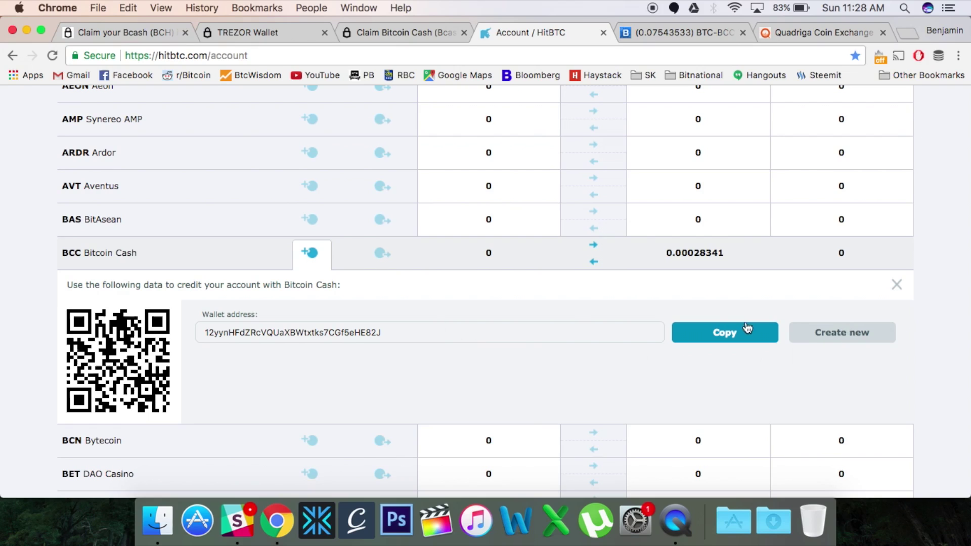
double_click(277, 336)
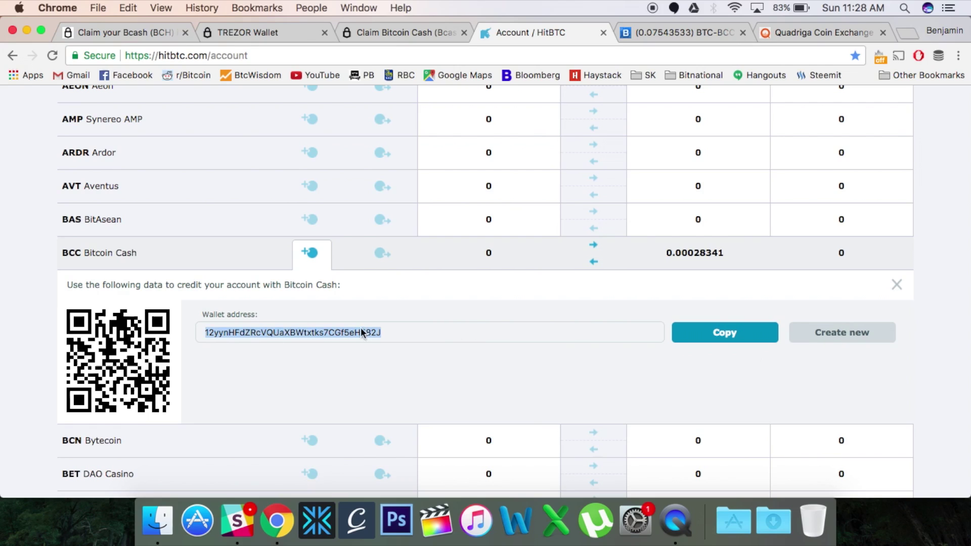
click(715, 333)
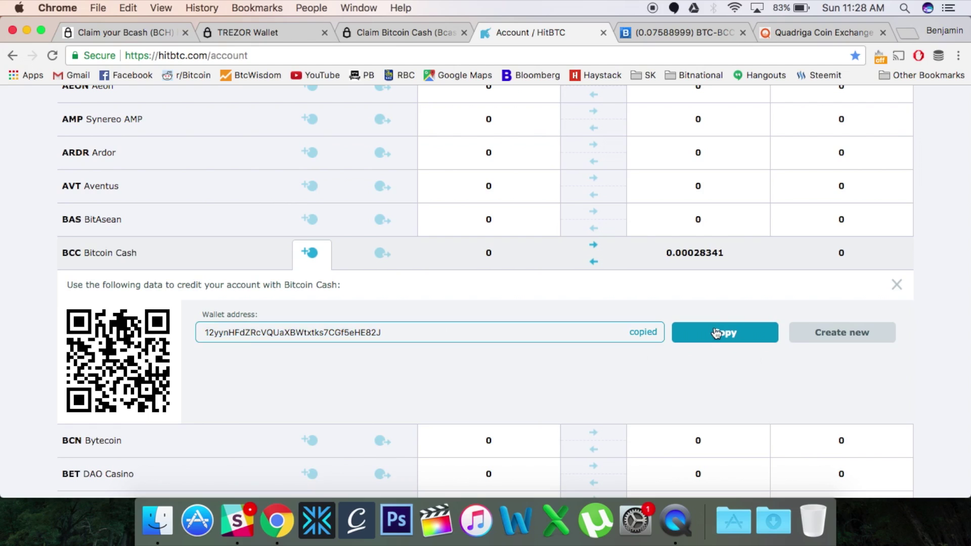
click(276, 35)
click(476, 330)
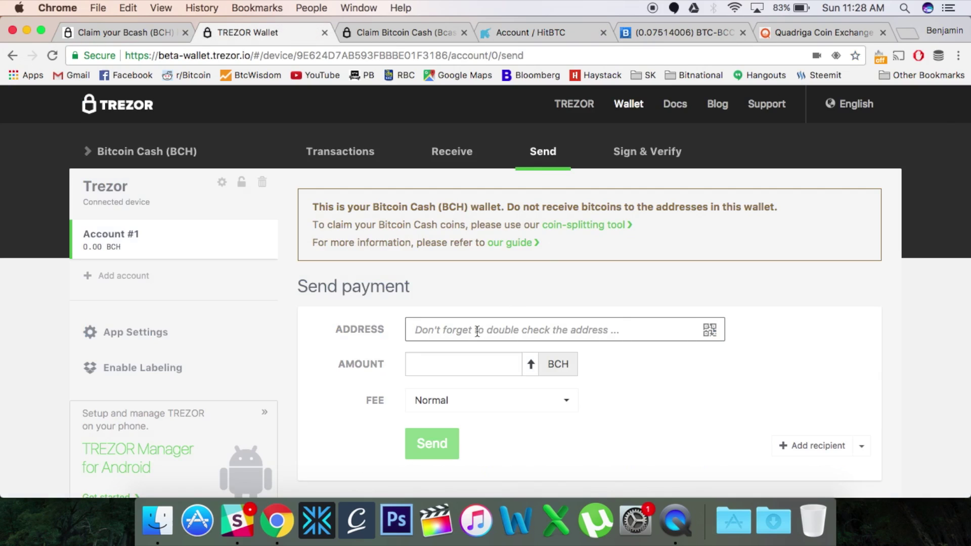
Step: Paste the HitBTC deposit address as the recipient, then go back to HitBTC's account page
right_click(476, 330)
click(514, 360)
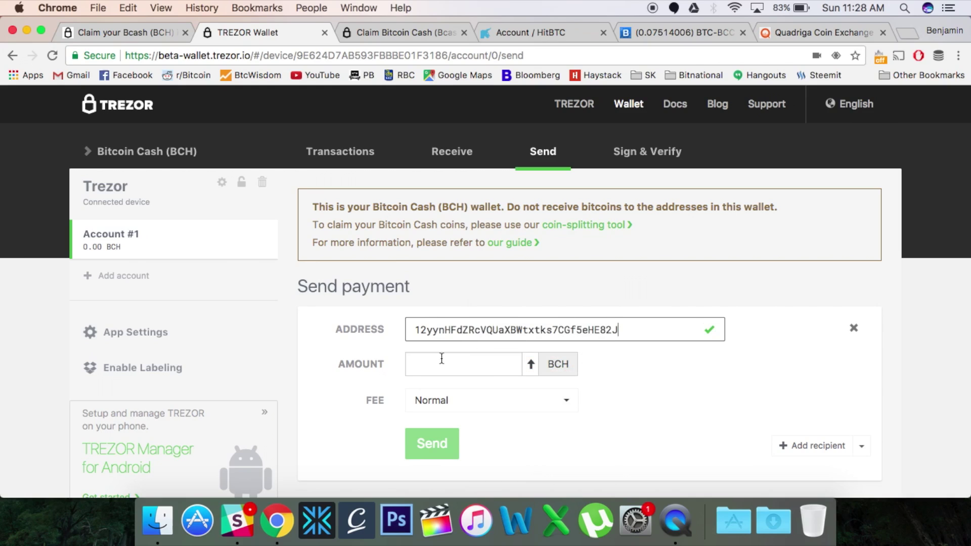
click(551, 34)
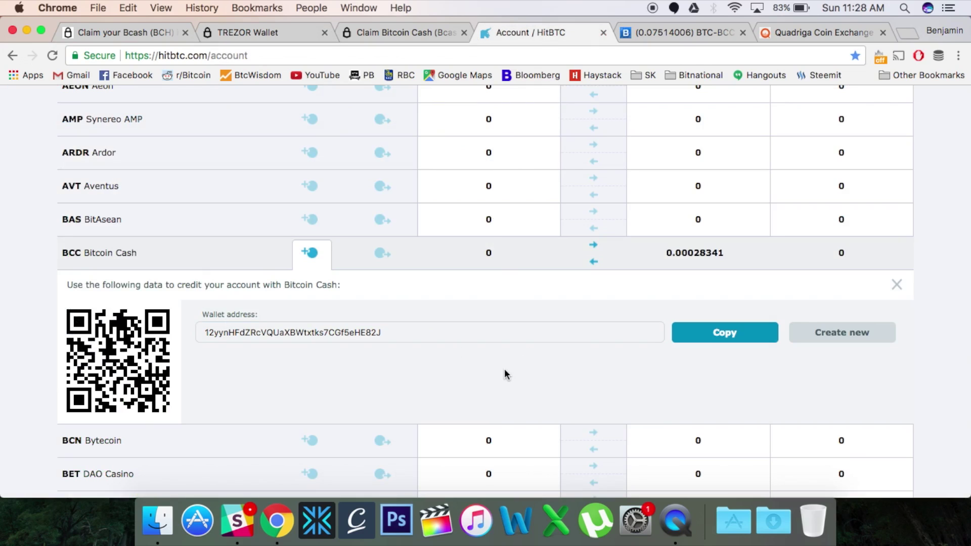
scroll(505, 374, up, 10)
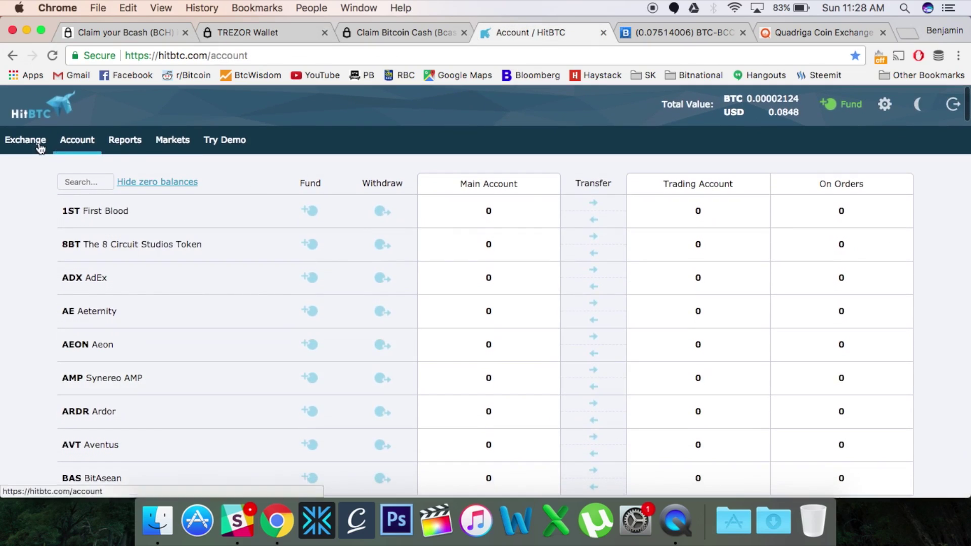
Step: Open HitBTC's Exchange view and pick BCC under the BTC instruments
click(23, 143)
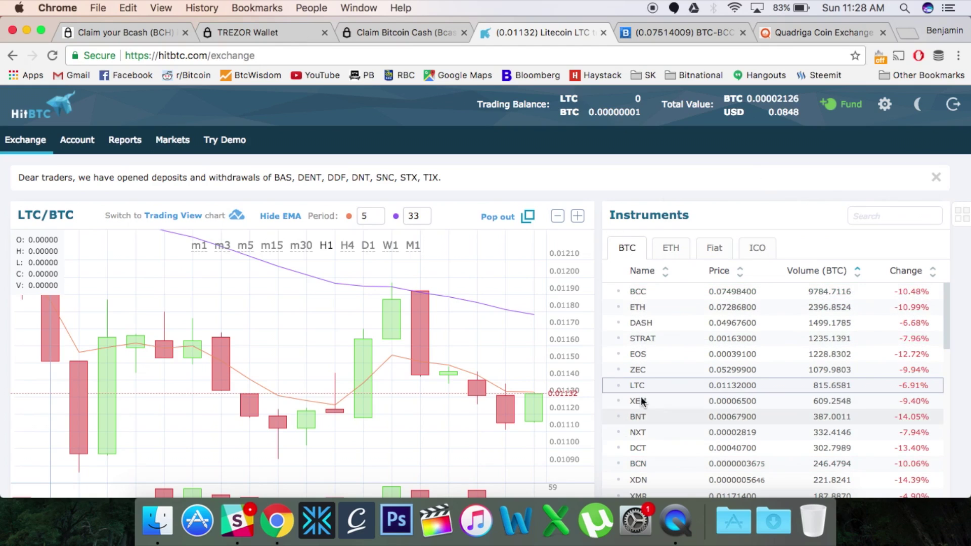
click(639, 294)
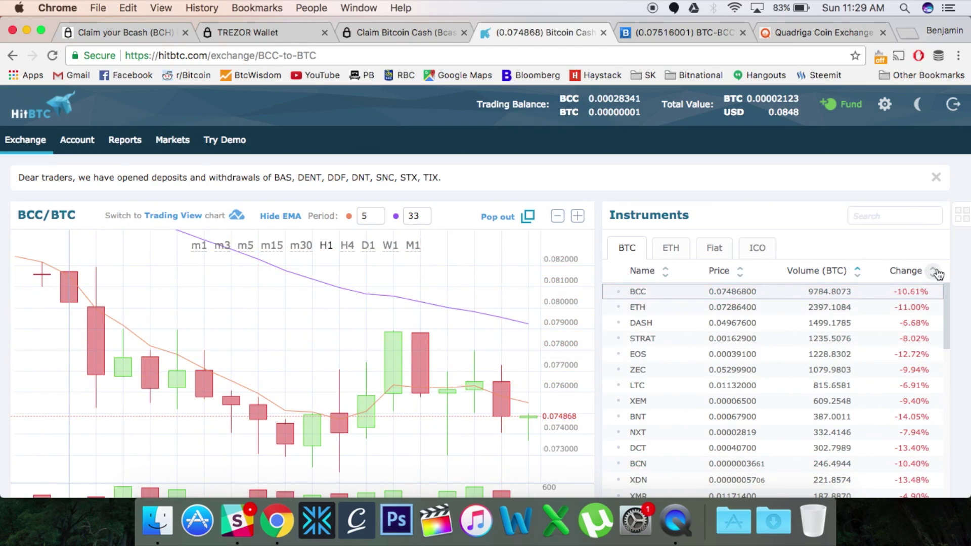
scroll(958, 261, down, 3)
scroll(959, 262, down, 8)
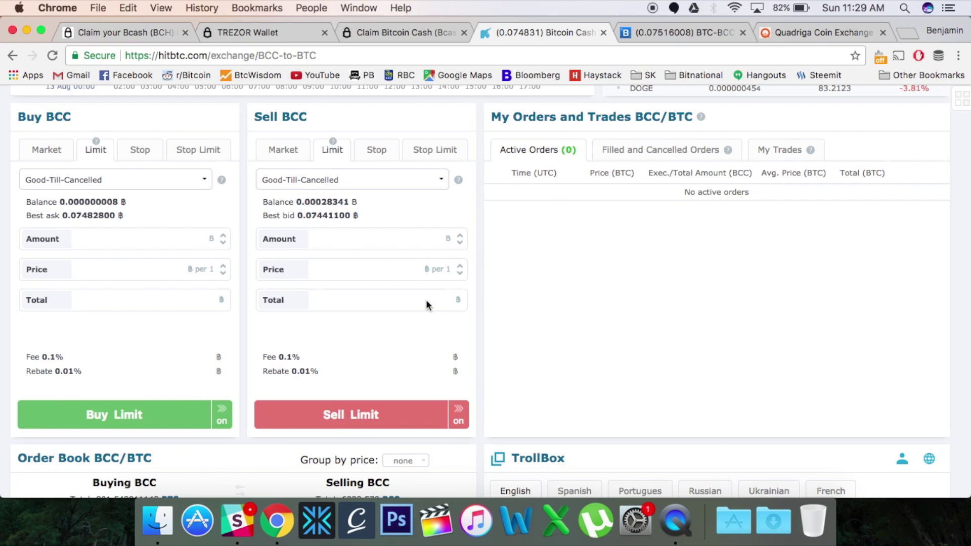
Step: Fill the Sell BCC price with the best bid, then switch the order to Market
click(423, 239)
click(319, 273)
click(326, 209)
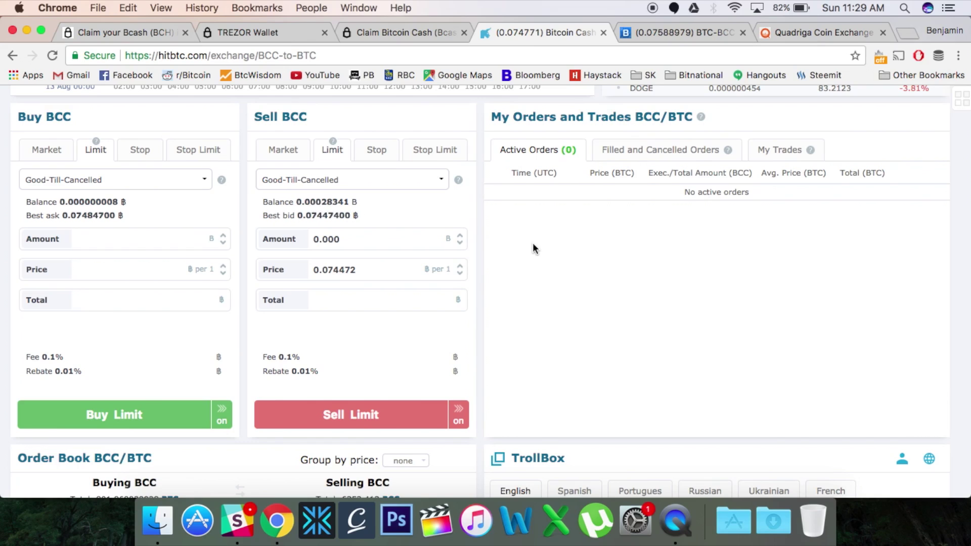
click(283, 149)
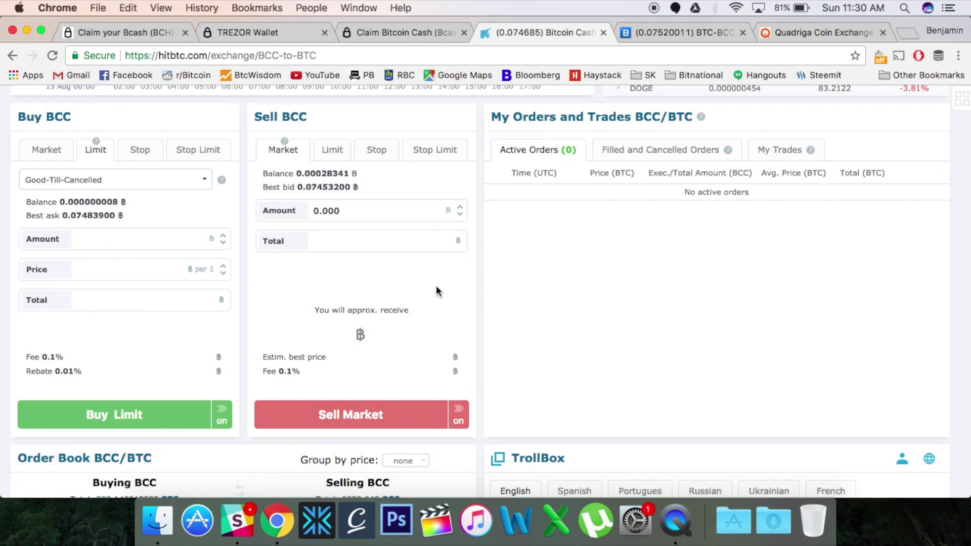
scroll(573, 275, up, 10)
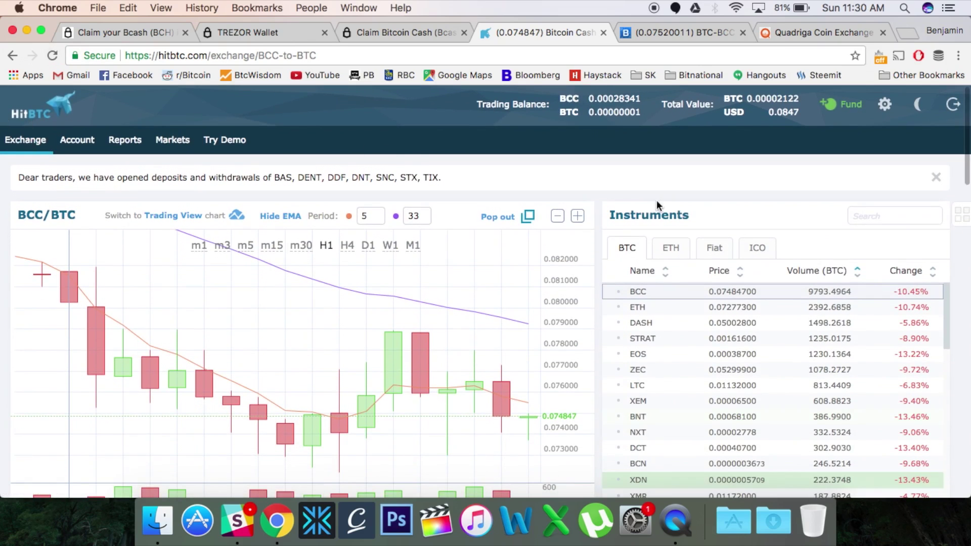
Step: View Bittrex's BTC-BCC market, checking the order book and the price chart
click(678, 33)
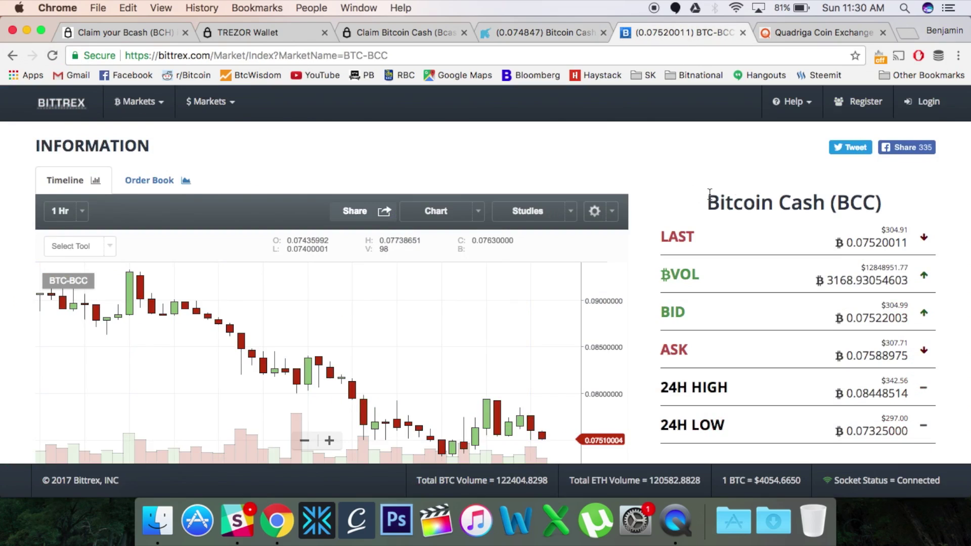
scroll(677, 174, down, 3)
scroll(677, 174, up, 2)
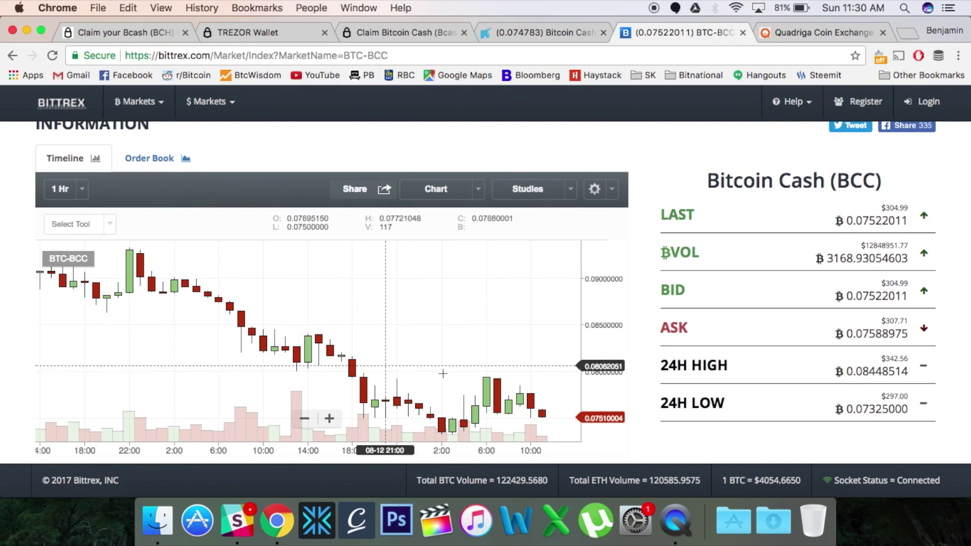
scroll(652, 362, down, 5)
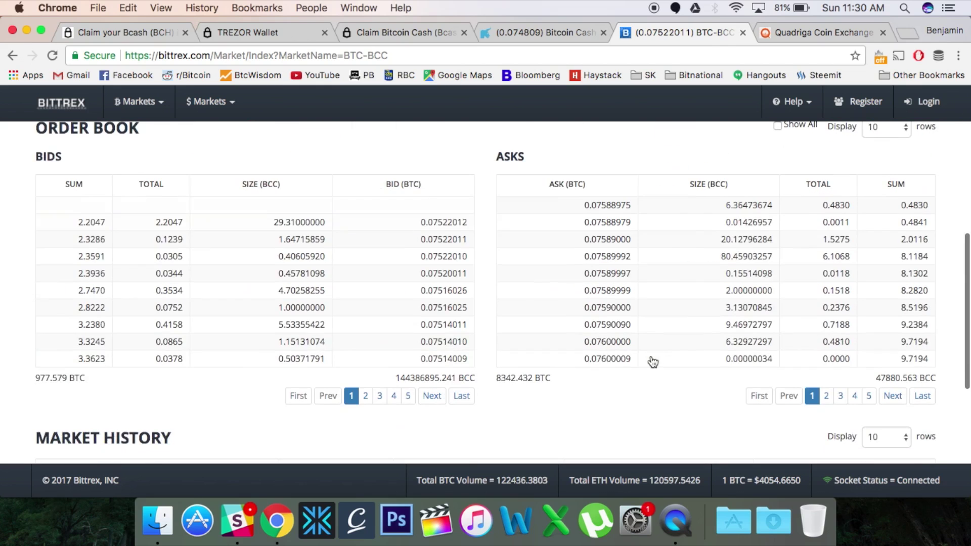
scroll(652, 361, up, 5)
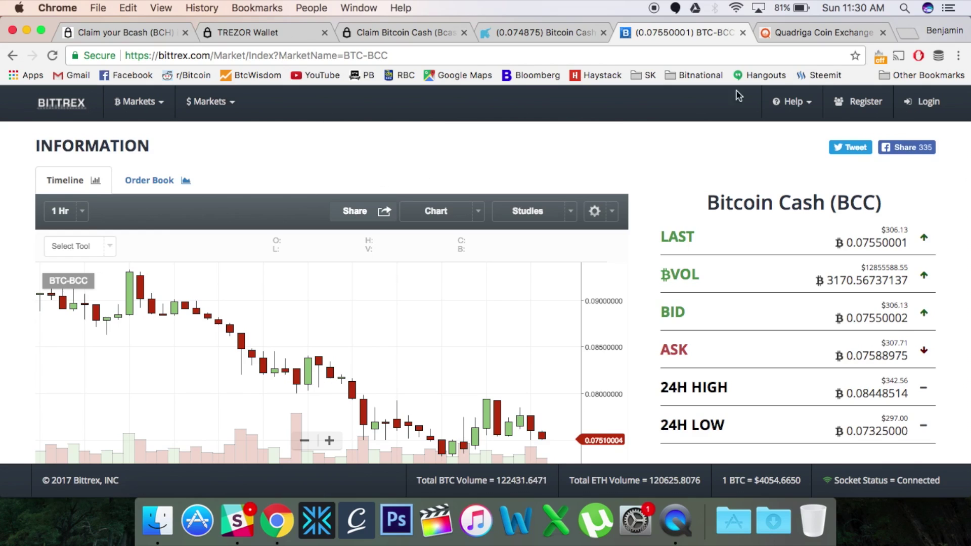
Step: Check QuadrigaCX's BCH/CAD pair options, then go back via Bittrex to HitBTC's BCC/BTC market
click(812, 31)
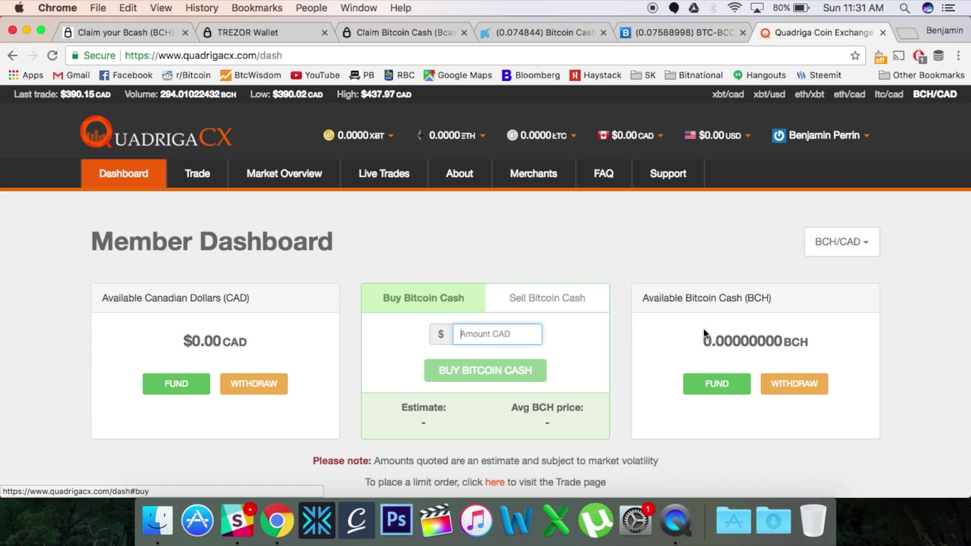
click(867, 248)
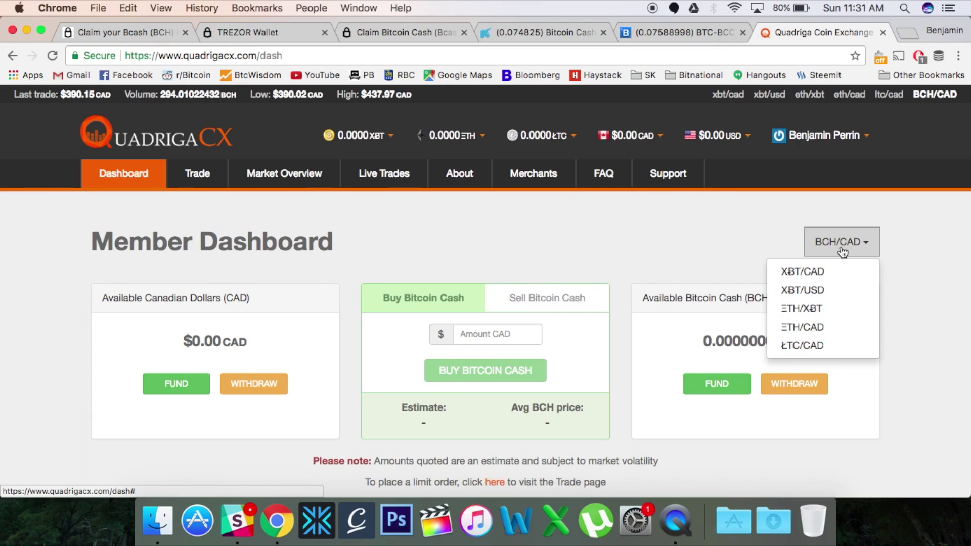
click(689, 35)
click(534, 32)
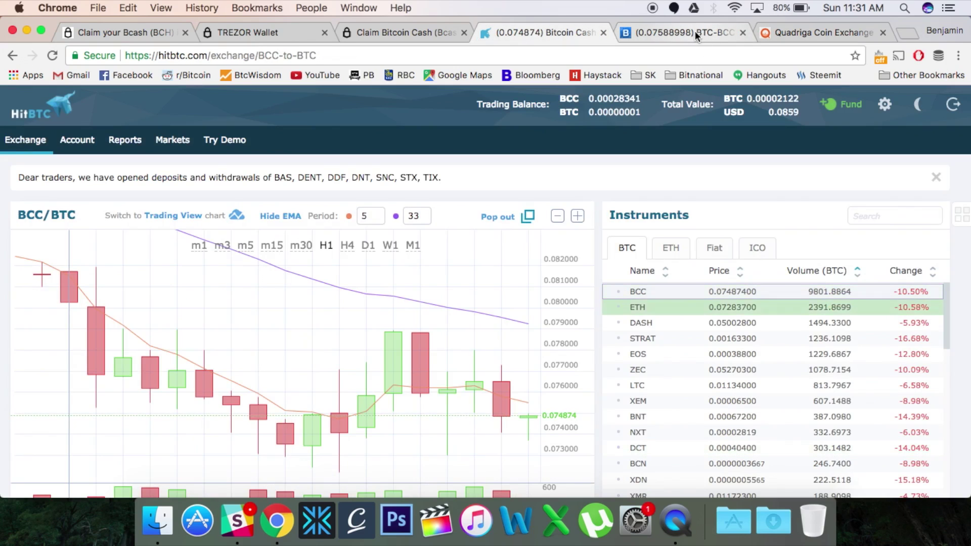
Step: Switch back to TREZOR Wallet's Bitcoin Cash send form showing the HitBTC deposit address
click(244, 32)
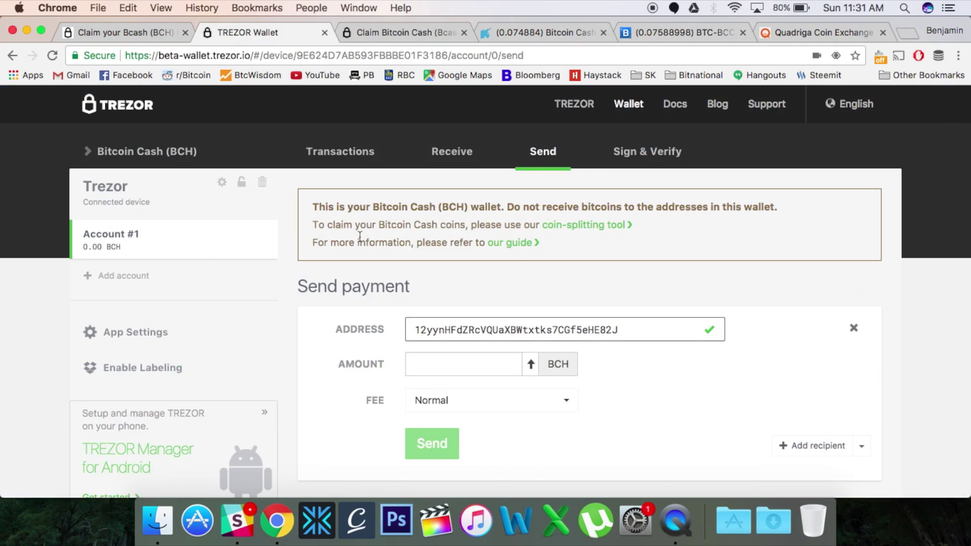